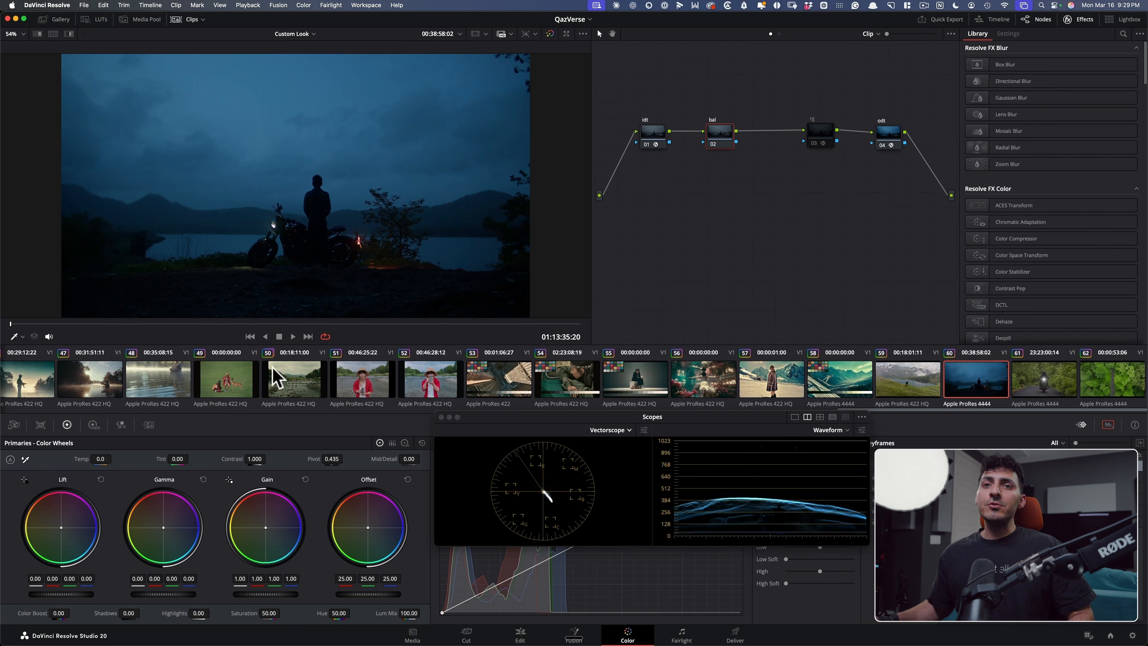
Neutralize the blue cast on the bal node with offset printer lights, around 32.50 red, 29.00 green and 28.00 blue.
{"action": "left_click", "coordinate": [393, 443]}
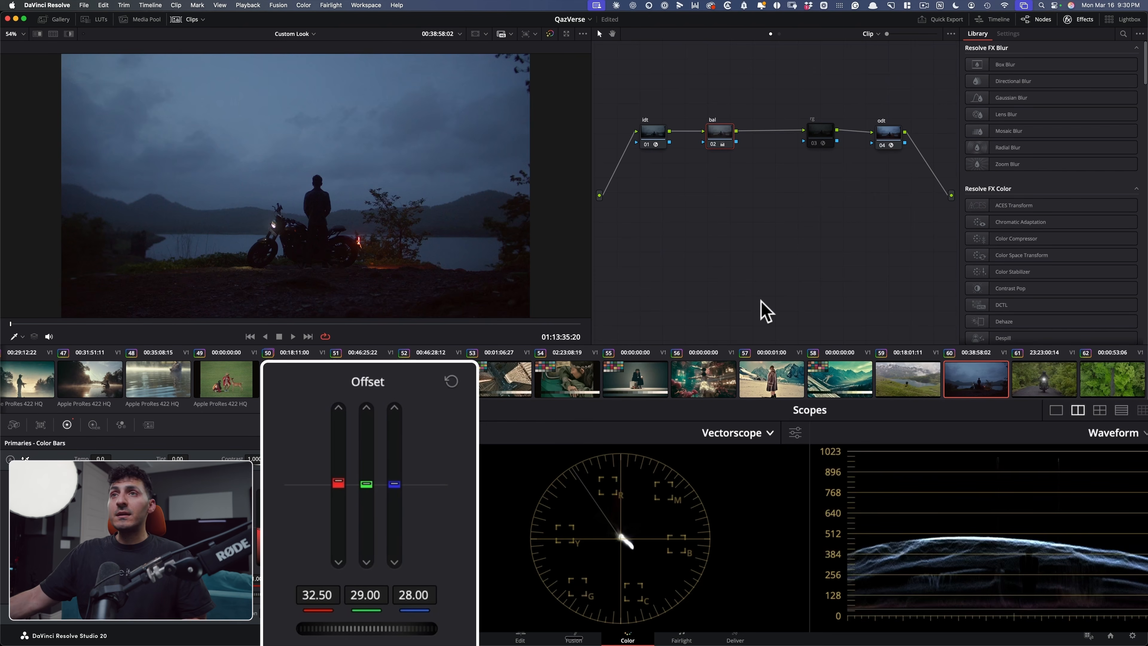
{"action": "key", "text": "KP_7"}
{"action": "key", "text": "KP_9"}
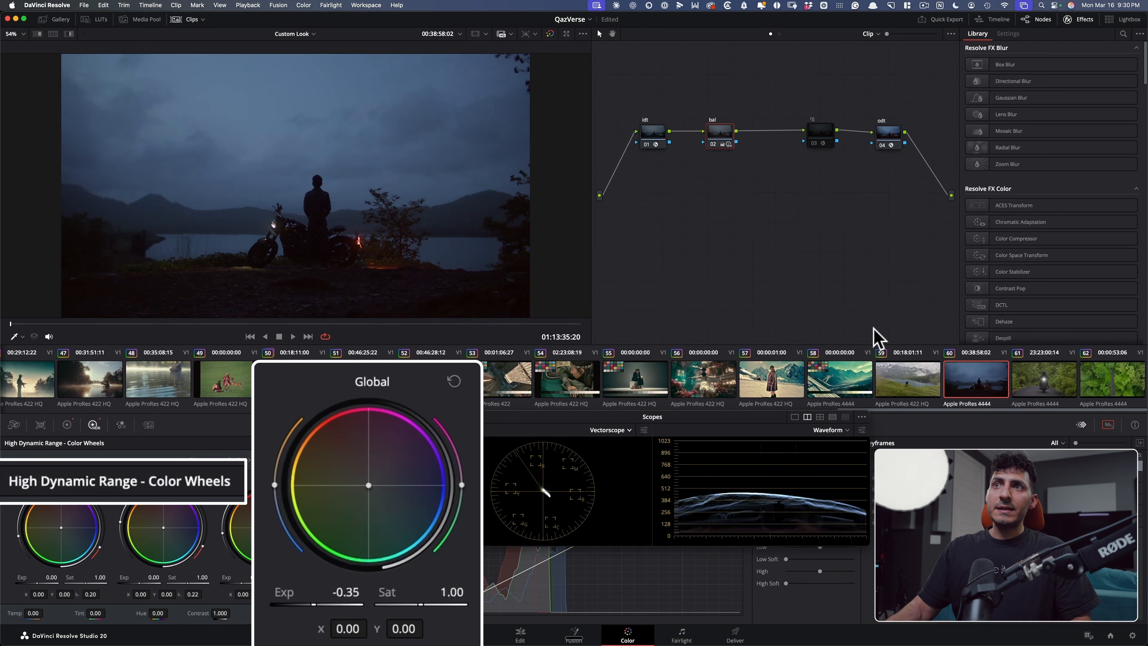
Set the bal node's HDR Global exposure to -0.12, comparing the night shot with the node off and on.
{"action": "key", "text": "super+d"}
{"action": "key", "text": "super+d"}
{"action": "key", "text": "super+d"}
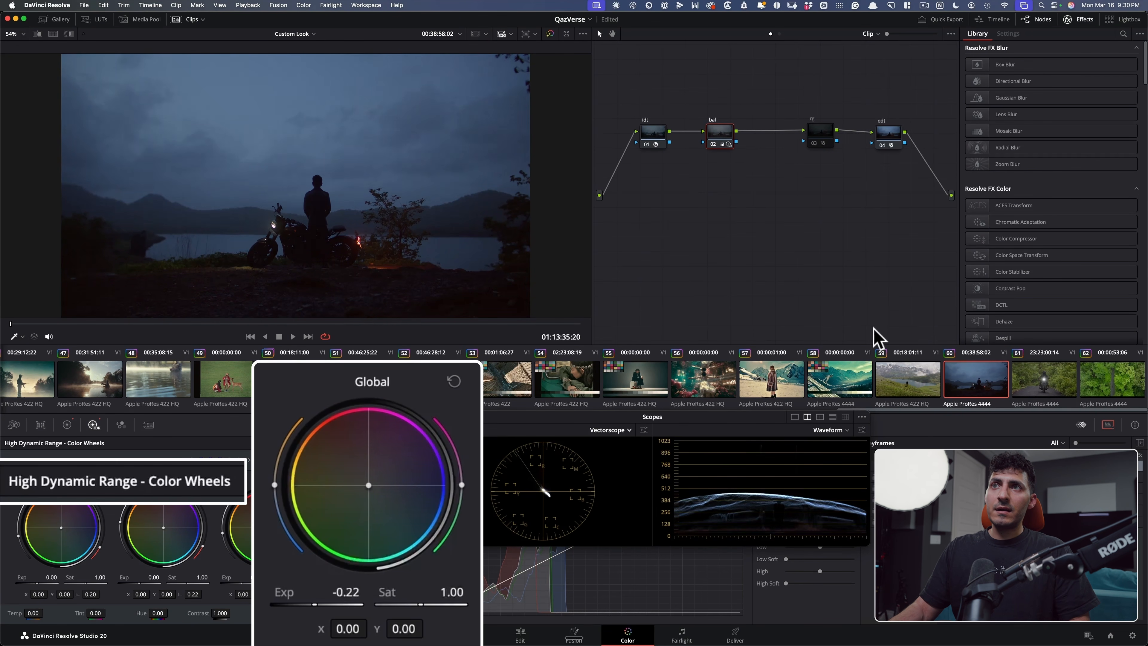
{"action": "key", "text": "super+d"}
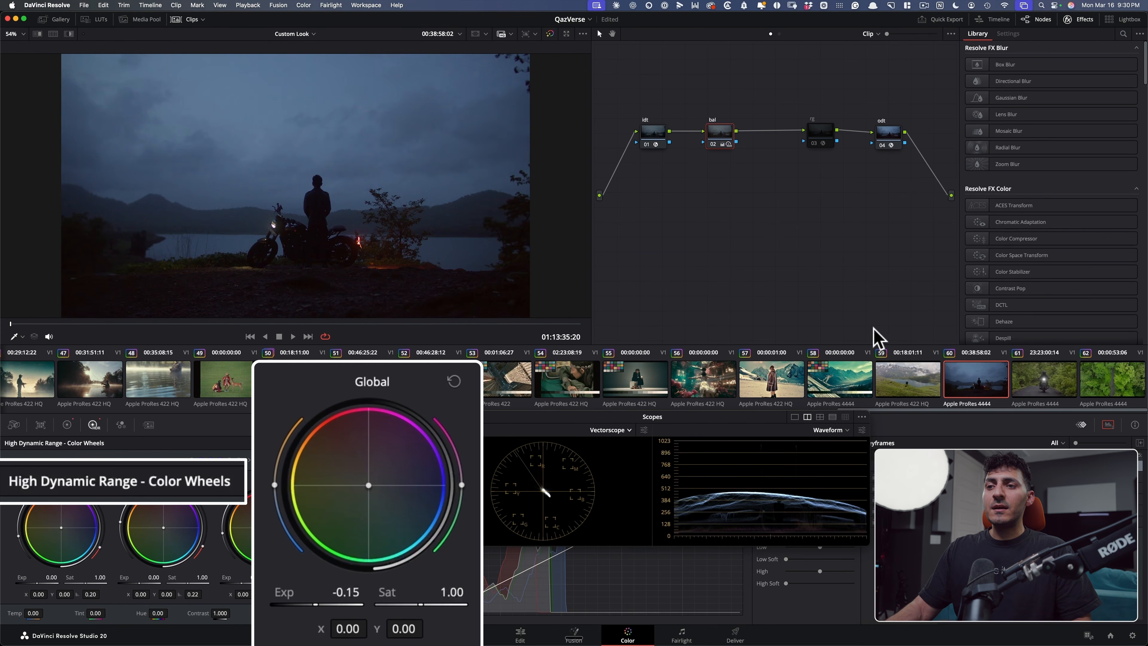
{"action": "key", "text": "super+d"}
{"action": "key", "text": "super+d"}
{"action": "key", "text": "super+d"}
{"action": "key", "text": "super+d"}
{"action": "key", "text": "super+d"}
{"action": "key", "text": "super+d"}
{"action": "key", "text": "super+d"}
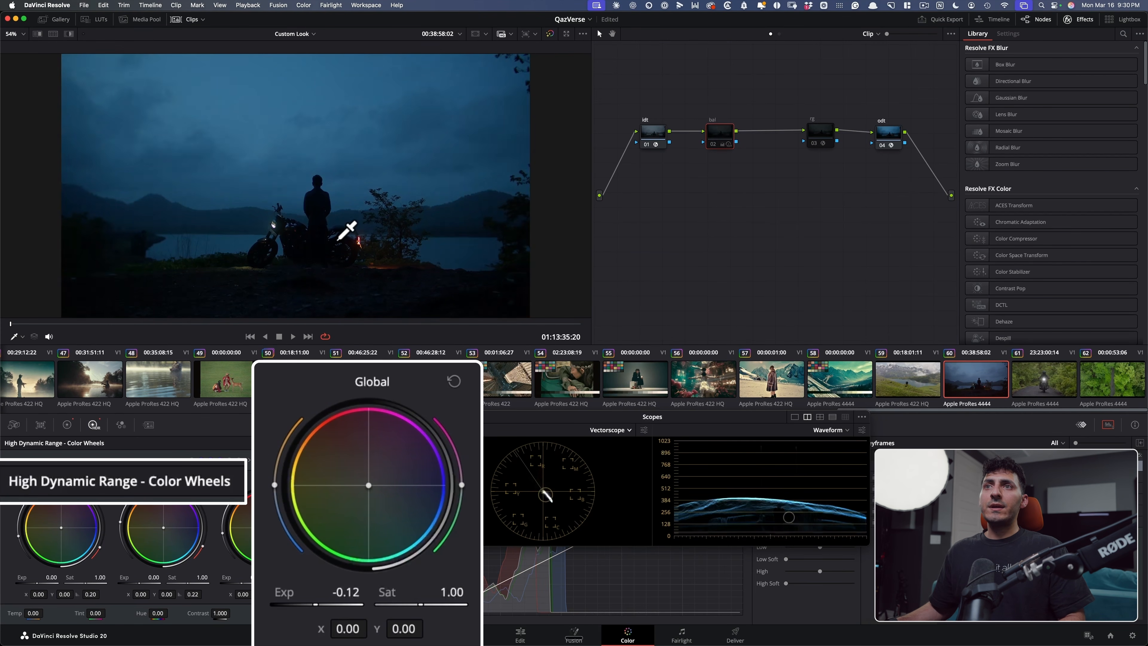
{"action": "key", "text": "super+d"}
{"action": "key", "text": "super+d"}
{"action": "key", "text": "super+d"}
{"action": "key", "text": "super+d"}
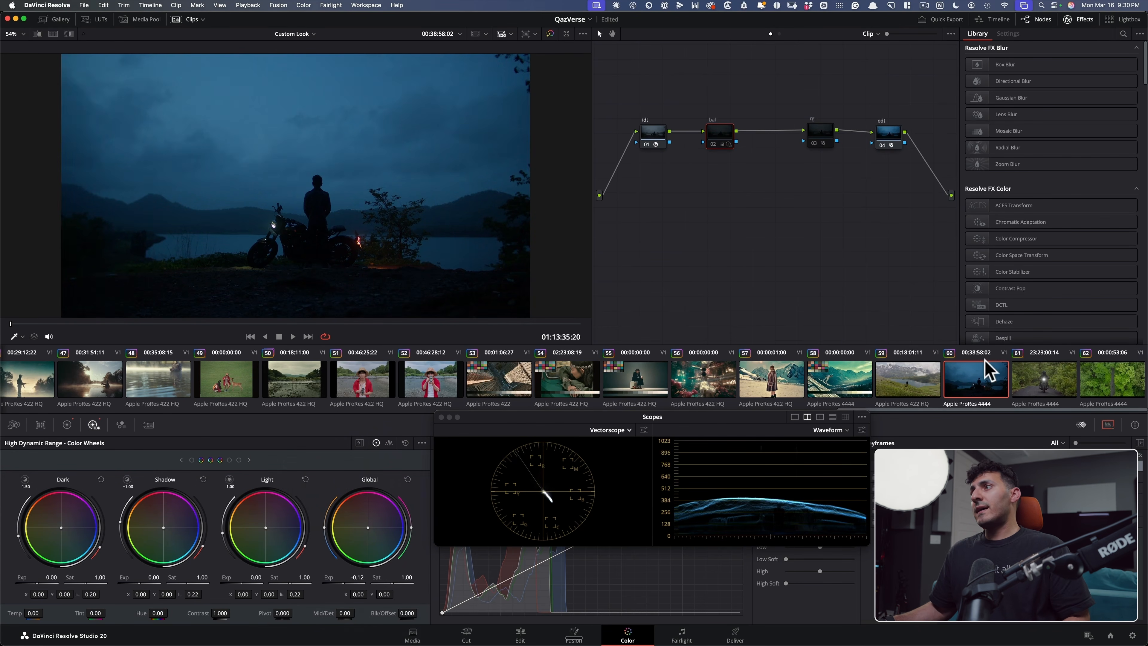
Reset the grade of the bal node on clip 62, the aerial forest road shot.
{"action": "left_click", "coordinate": [1051, 381]}
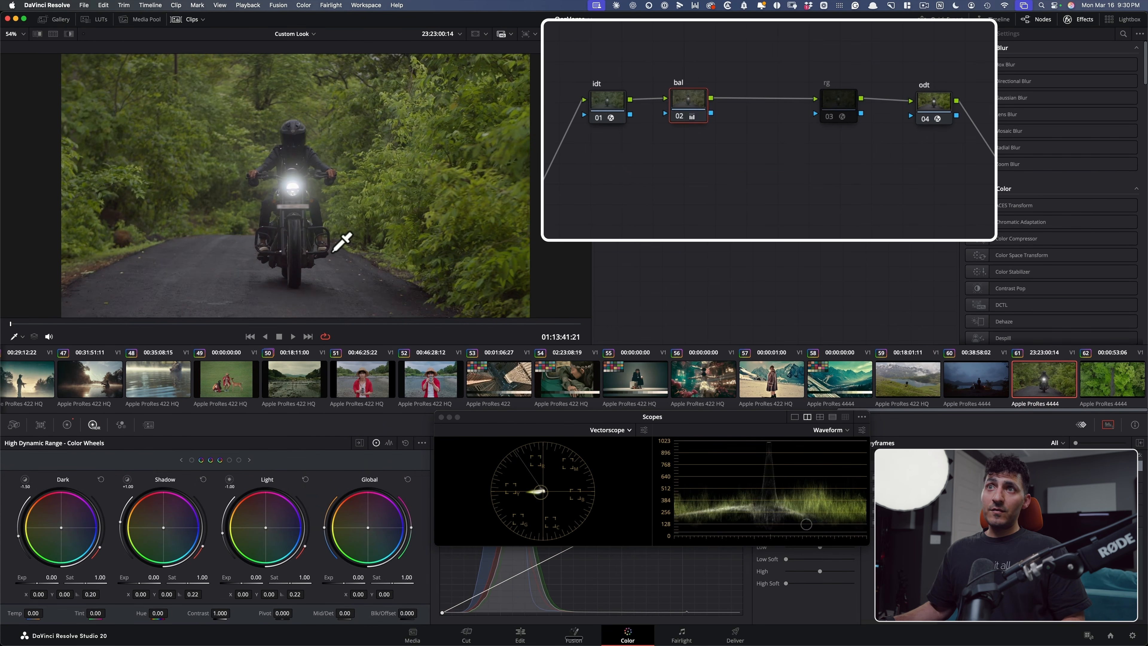
{"action": "left_click", "coordinate": [1115, 382]}
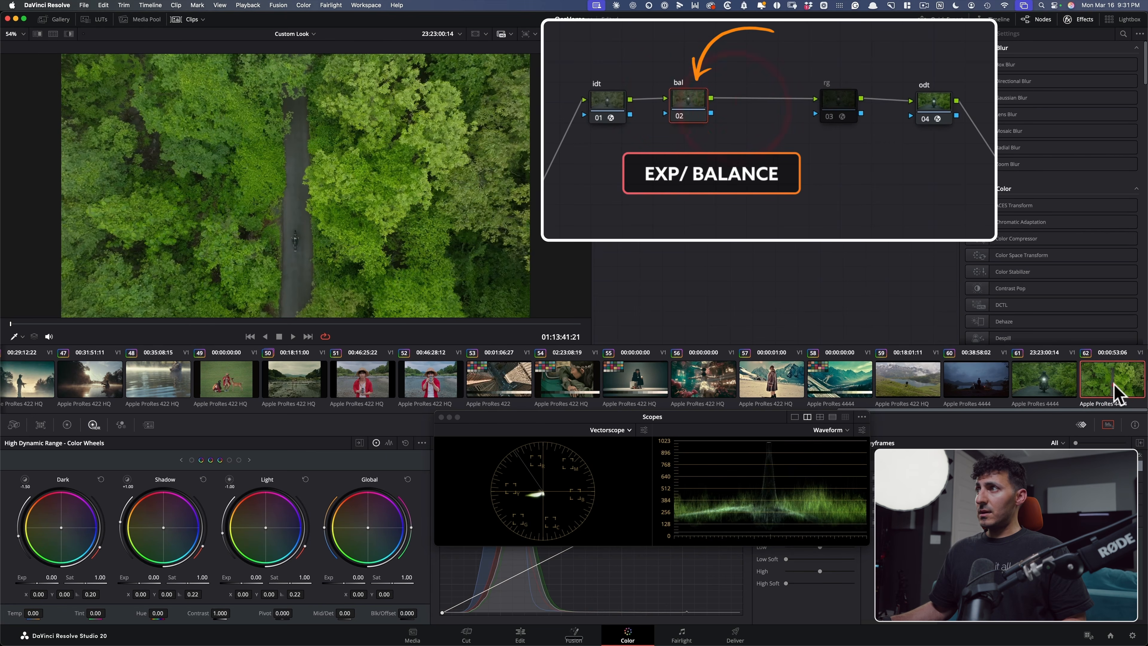
{"action": "right_click", "coordinate": [702, 100]}
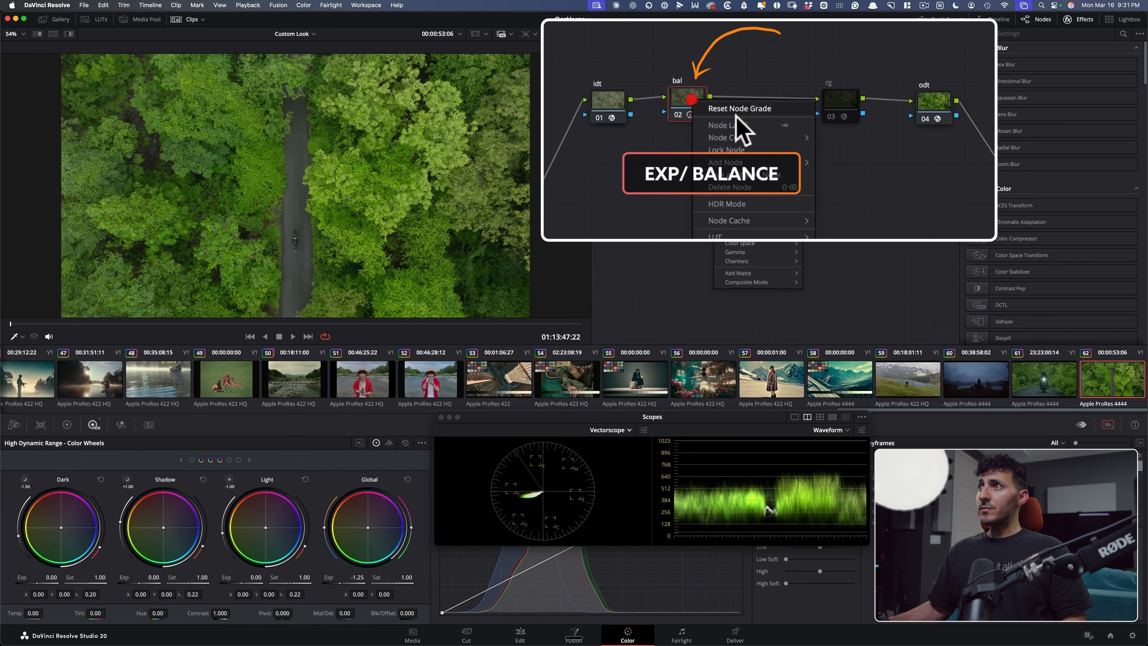
{"action": "left_click", "coordinate": [779, 109]}
Balance the oncoming motorcycle shot, clip 61, with printer lights and set its HDR Global exposure to -0.25.
{"action": "left_click", "coordinate": [1068, 386]}
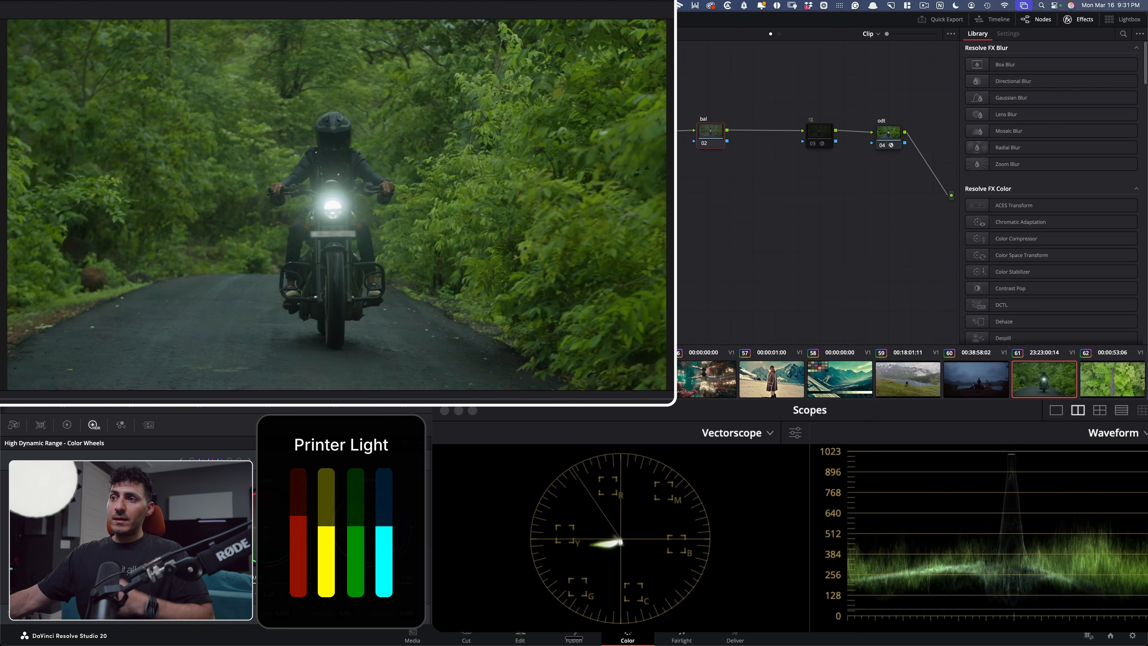
{"action": "key", "text": "7"}
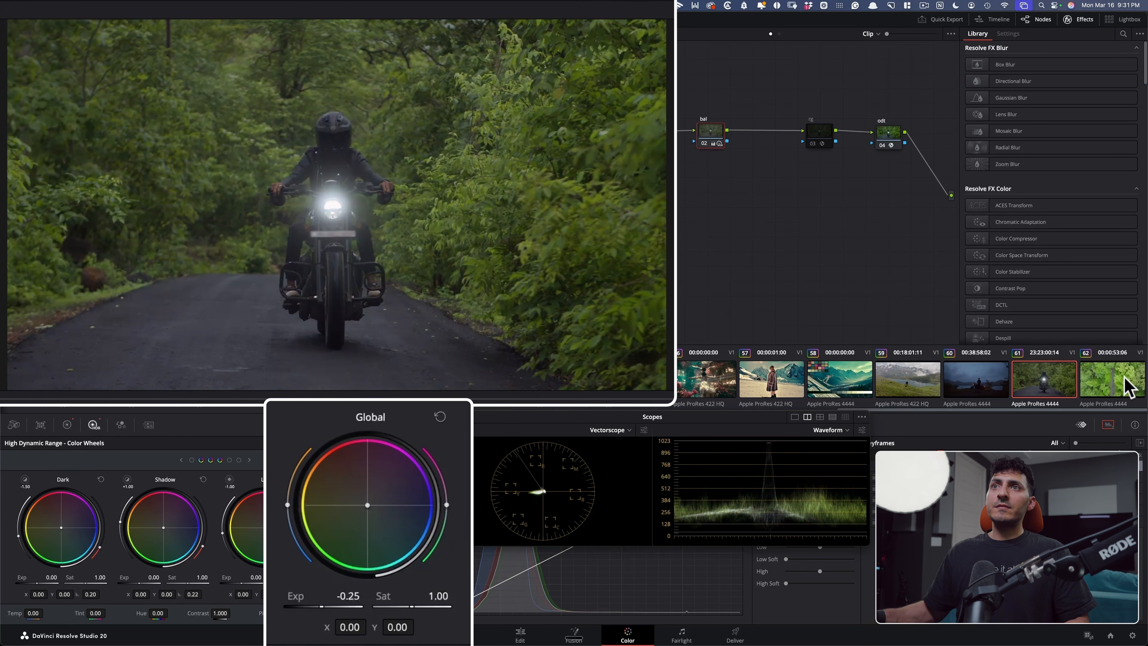
Set clip 62's HDR Global exposure to -1.75, flipping to clip 61 and back to match brightness.
{"action": "left_click", "coordinate": [1120, 392]}
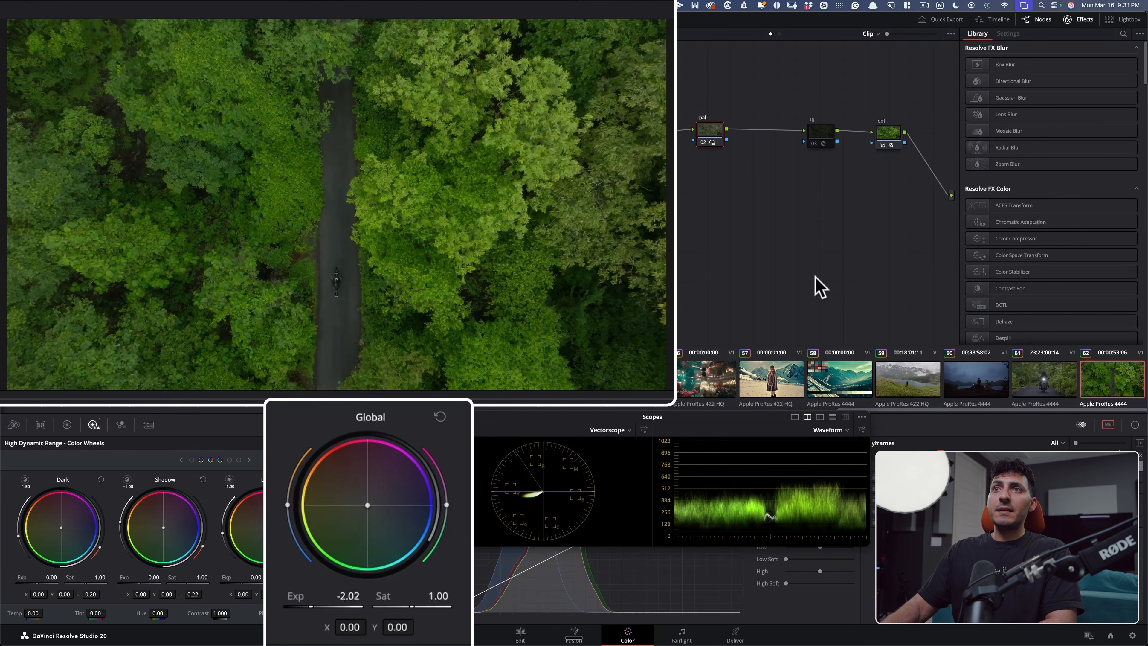
{"action": "key", "text": "Up"}
{"action": "key", "text": "Down"}
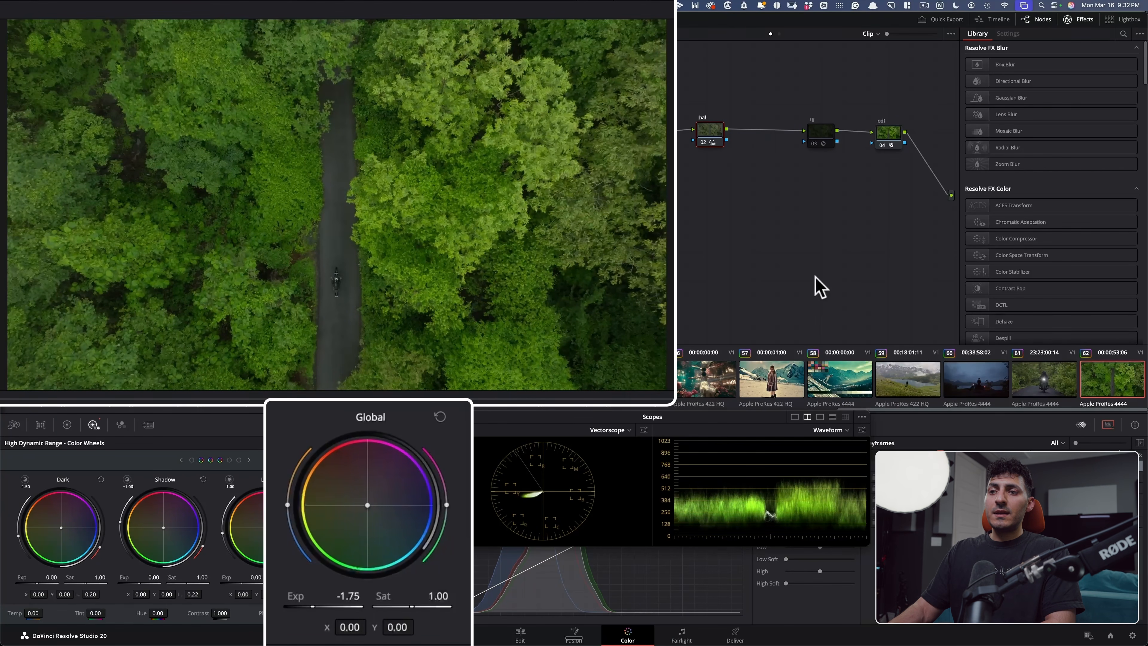
{"action": "key", "text": "Up"}
{"action": "key", "text": "Down"}
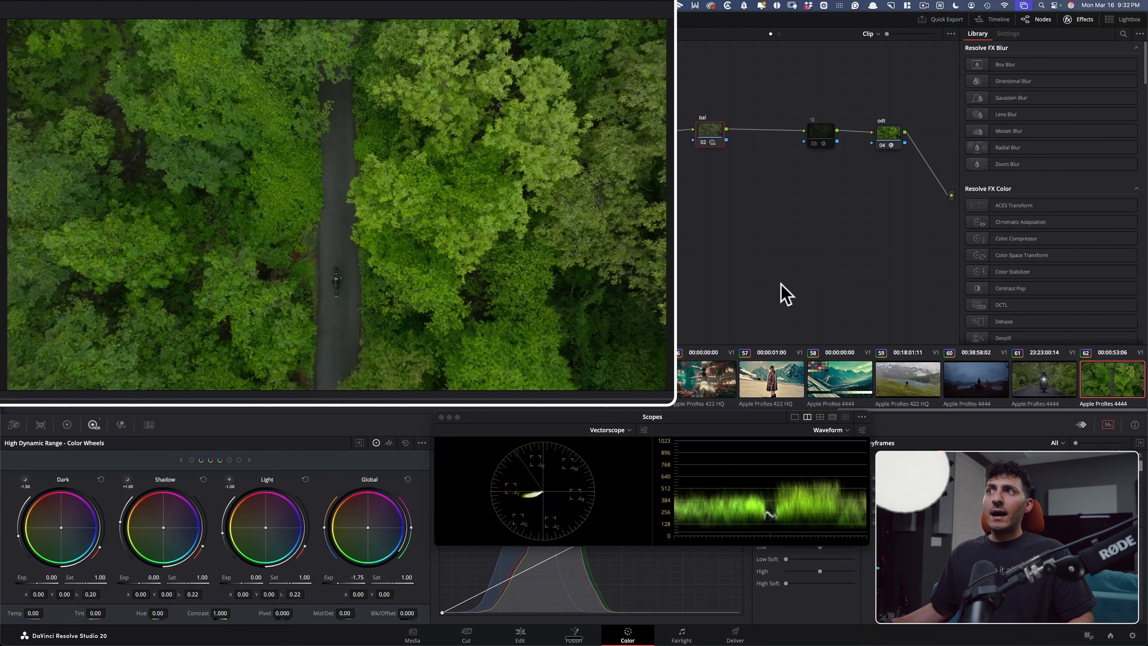
Balance clip 62's Primaries offset to 26.00 red, 25.00 green and 27.00 blue, comparing it against clip 61.
{"action": "left_click", "coordinate": [67, 424]}
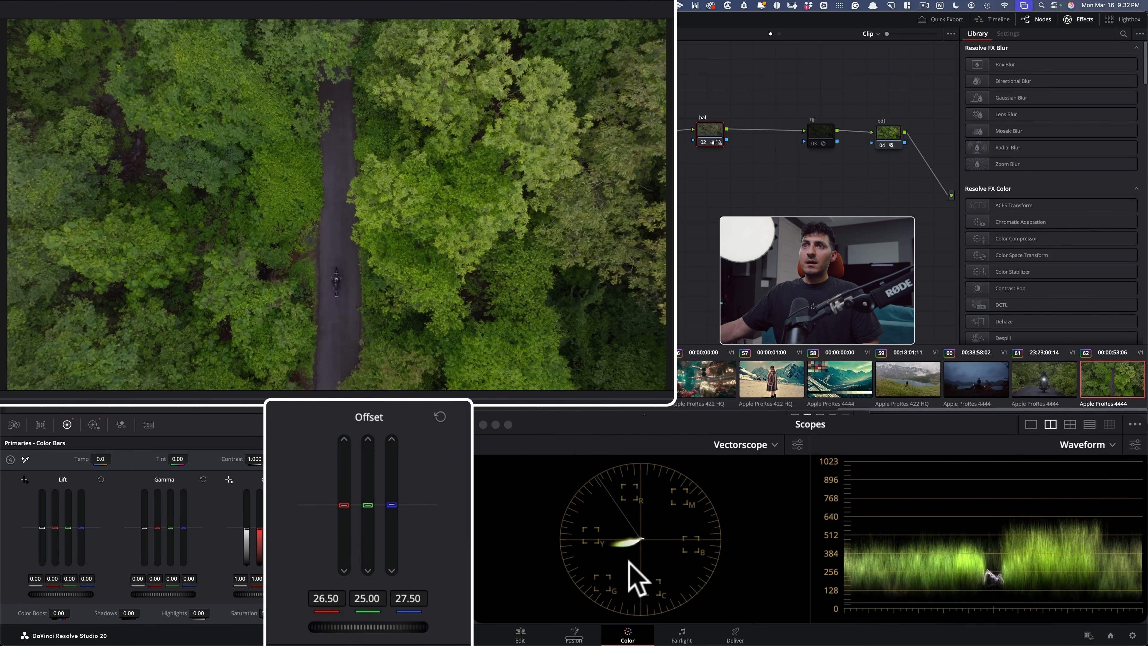
{"action": "key", "text": "Up"}
{"action": "key", "text": "Down"}
{"action": "key", "text": "Up"}
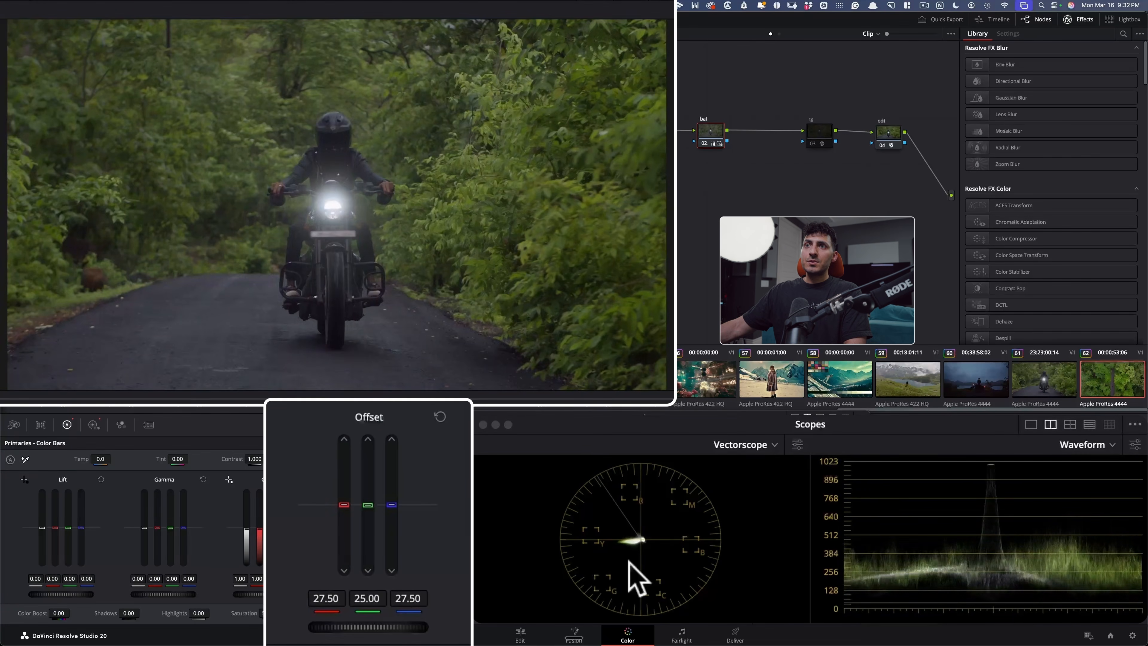
{"action": "key", "text": "Down"}
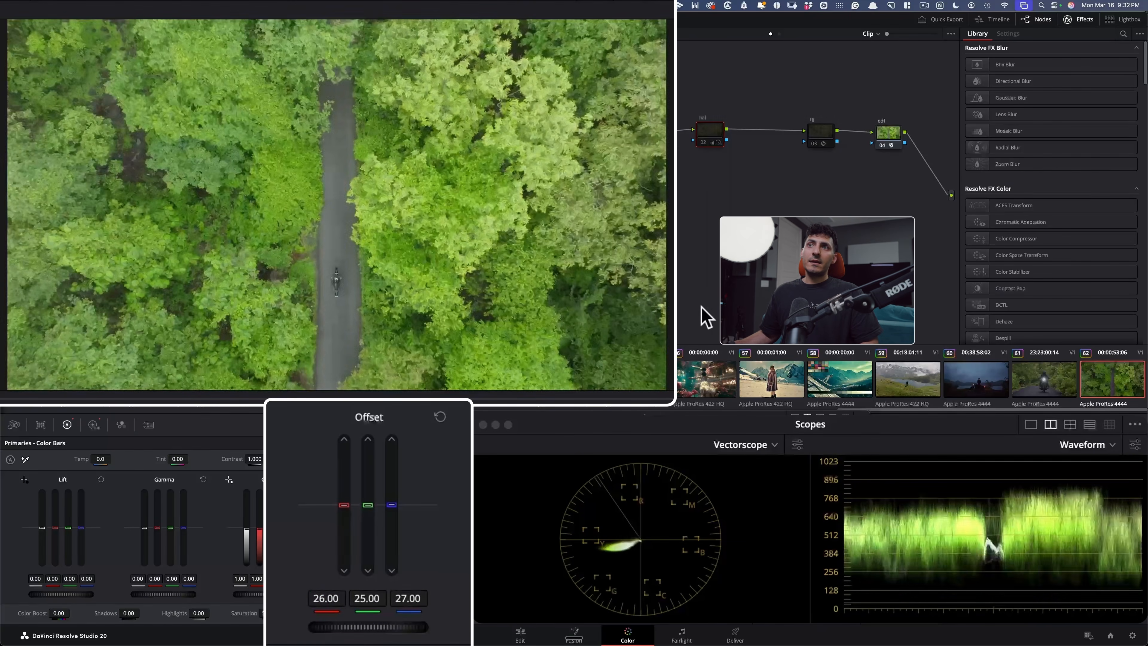
{"action": "key", "text": "Up"}
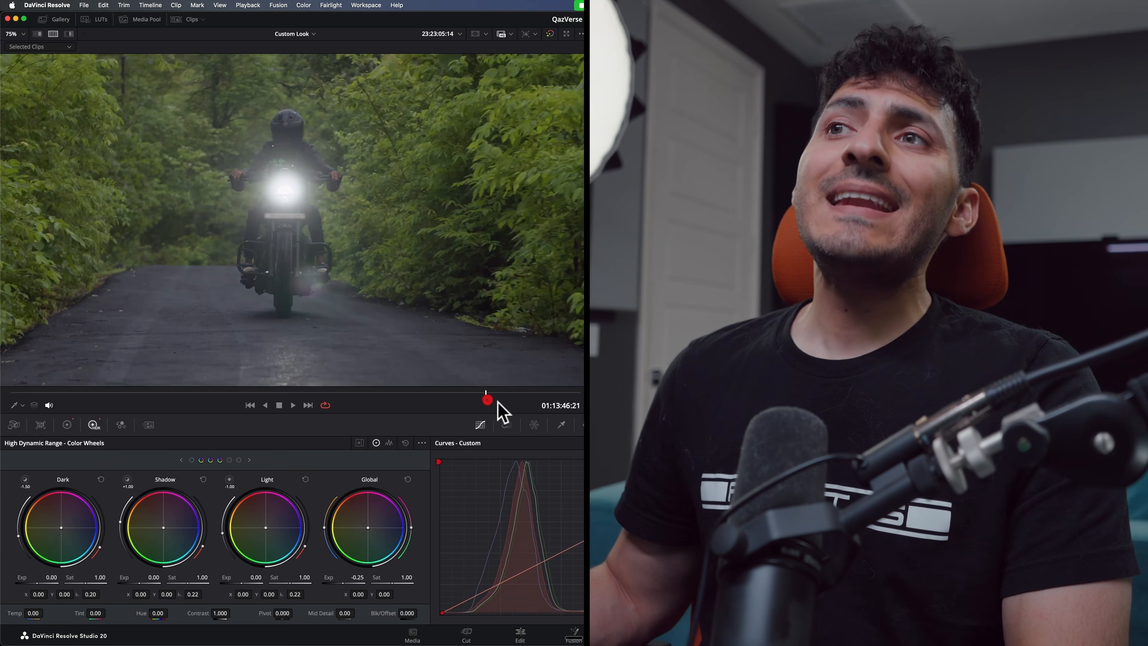
Scrub back and forth through the oncoming motorcycle clip to check its look across different frames.
{"action": "left_click", "coordinate": [481, 393]}
{"action": "left_click_drag", "start_coordinate": [537, 392], "coordinate": [561, 391]}
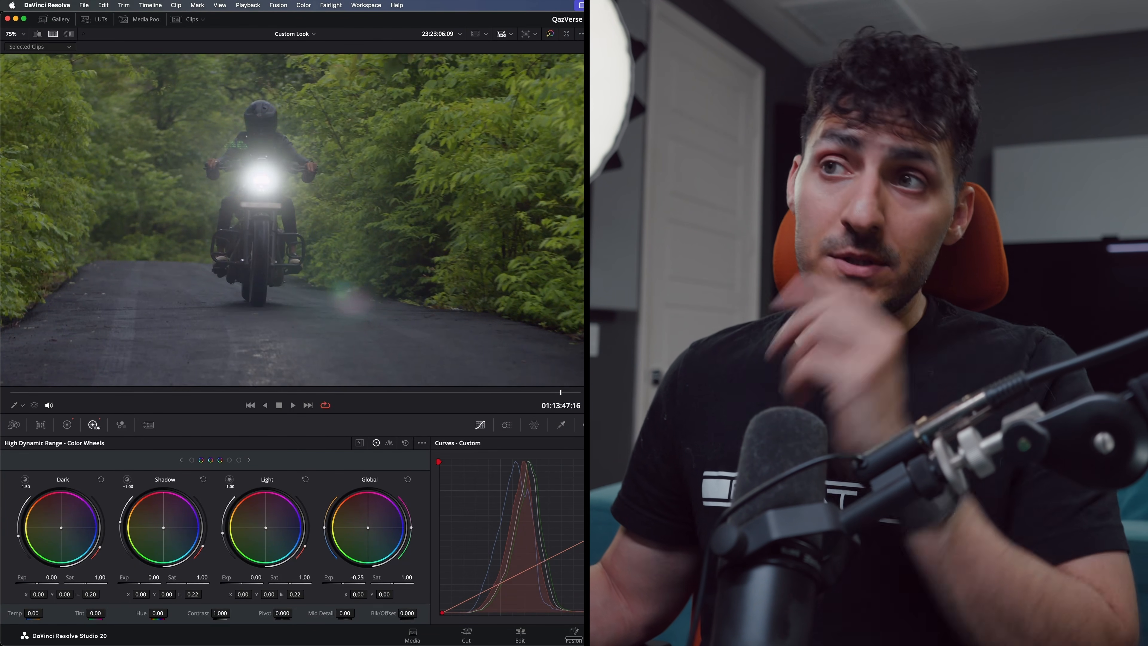
{"action": "left_click_drag", "start_coordinate": [539, 396], "coordinate": [290, 397]}
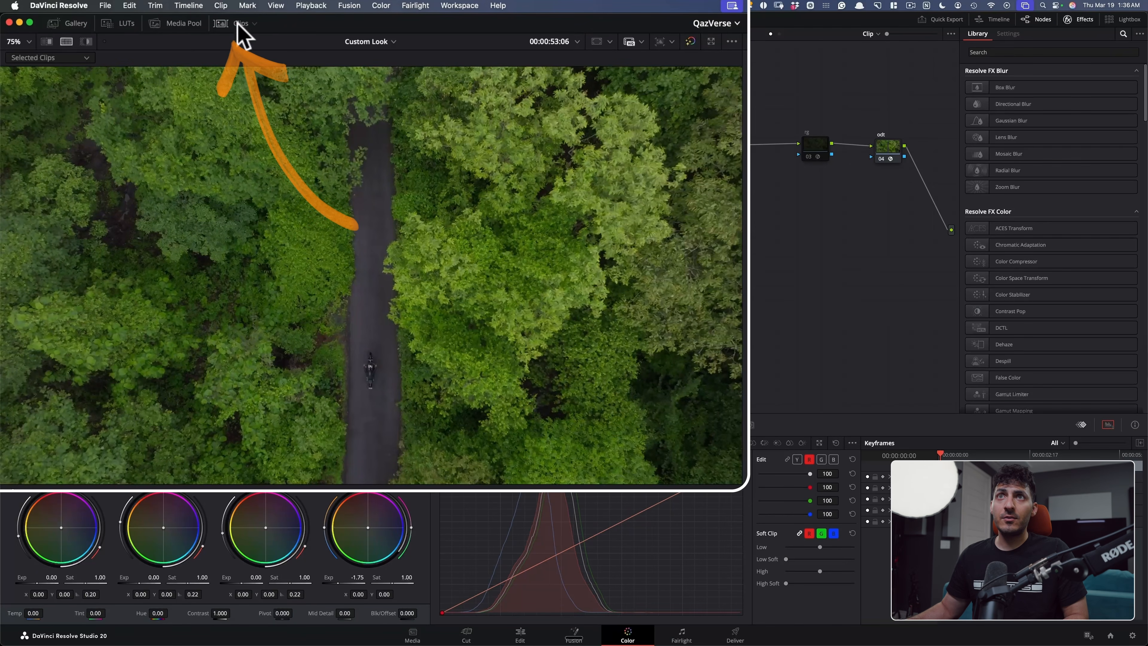
Show the clip thumbnails and compare clips 61 and 62 side by side in a Selected Clips split screen.
{"action": "left_click", "coordinate": [237, 23]}
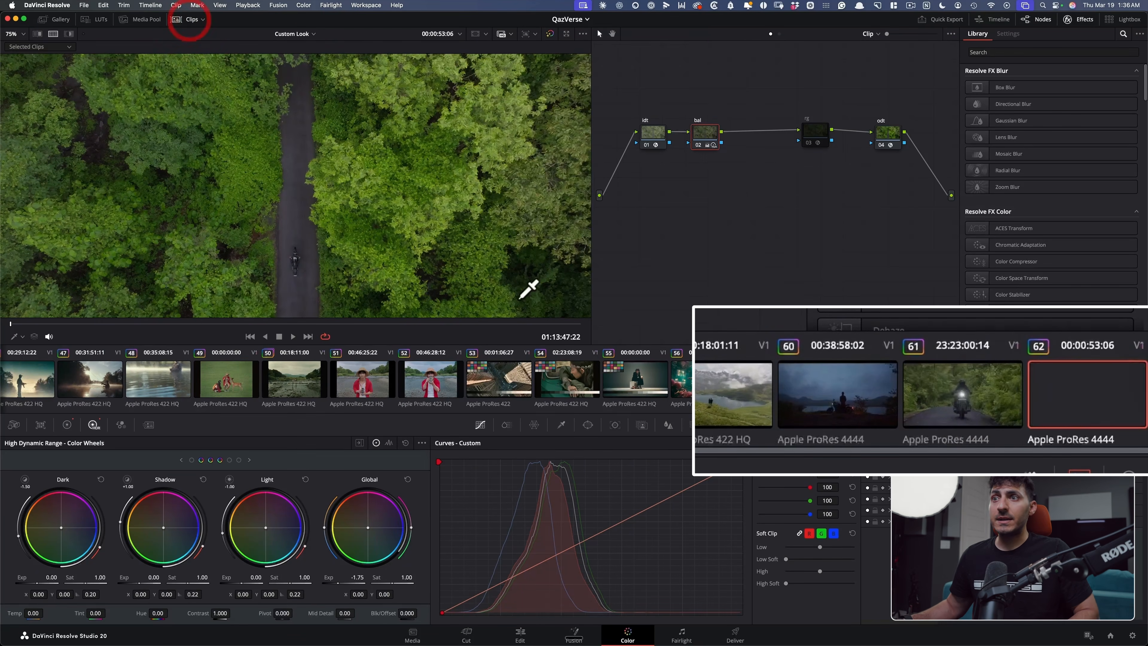
{"action": "left_click", "coordinate": [967, 405], "text": "super"}
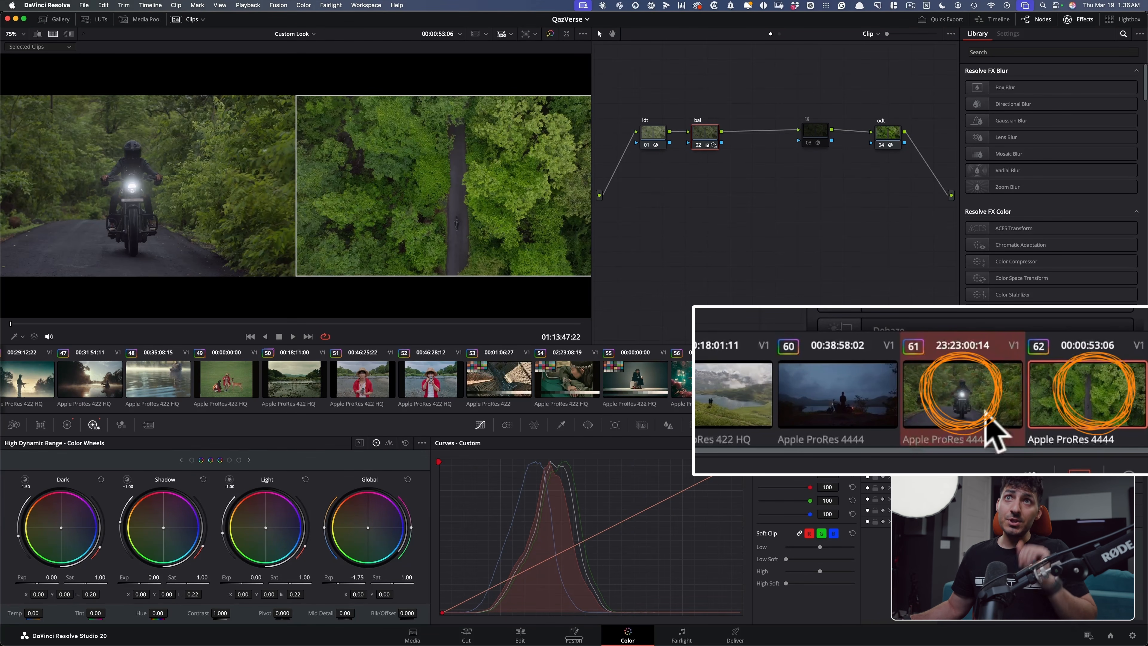
{"action": "left_click", "coordinate": [68, 47]}
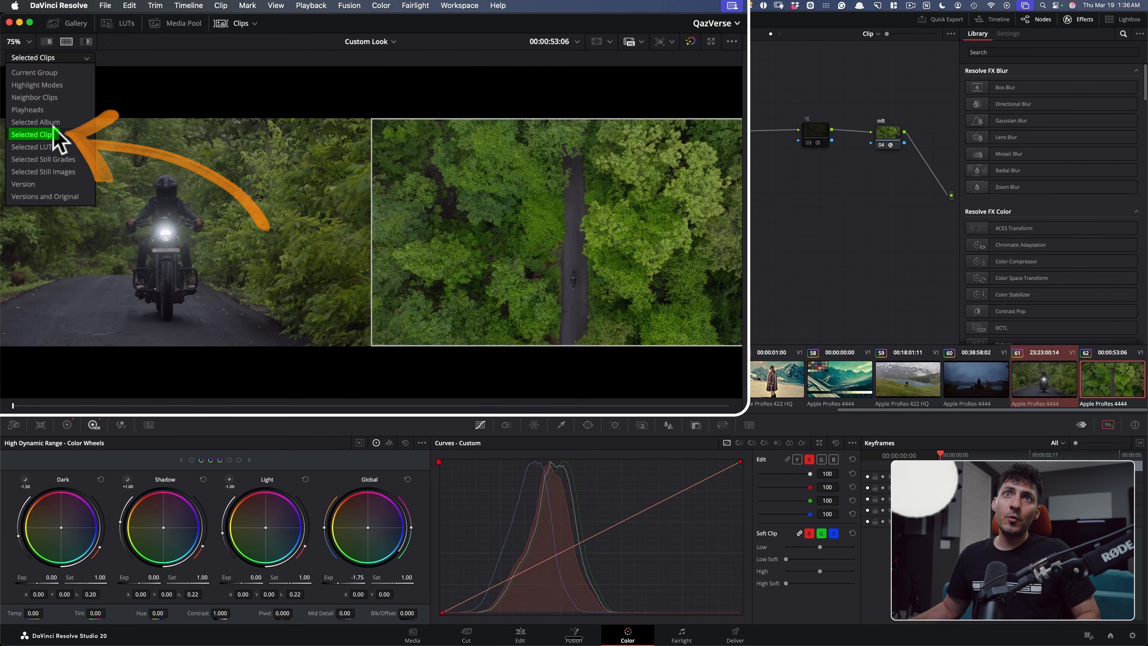
{"action": "left_click", "coordinate": [159, 53]}
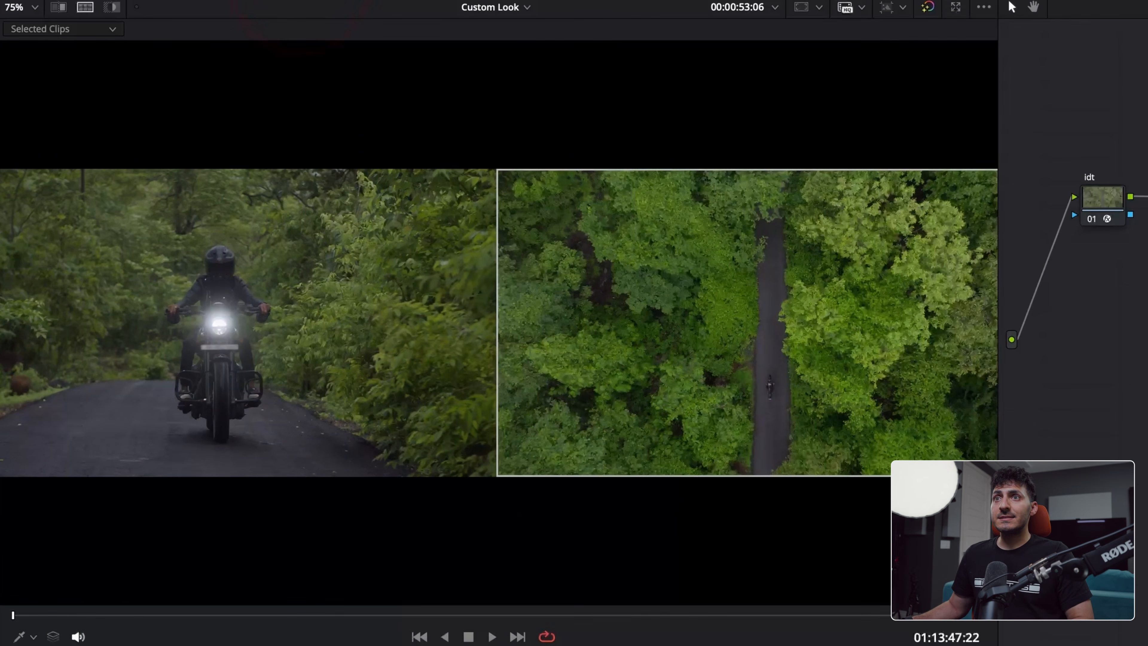
Scrub through the split-screen comparison to examine how the two forest shots match over time.
{"action": "scroll", "coordinate": [500, 323], "scroll_direction": "up", "scroll_amount": 1}
{"action": "scroll", "coordinate": [499, 323], "scroll_direction": "down", "scroll_amount": 2}
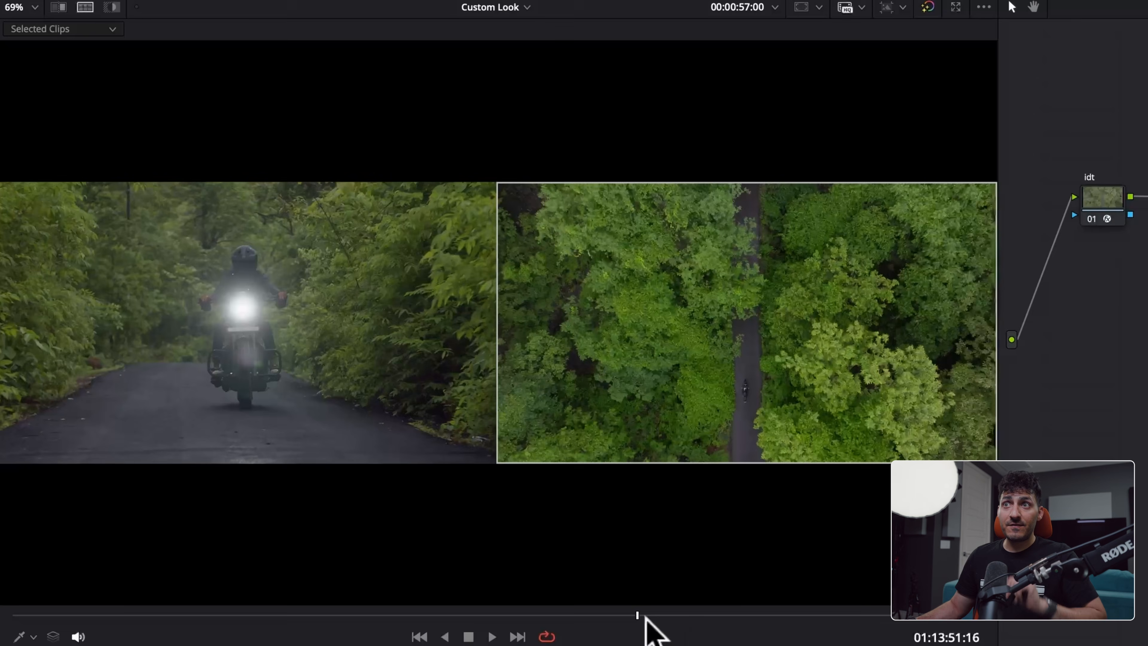
{"action": "left_click", "coordinate": [346, 614]}
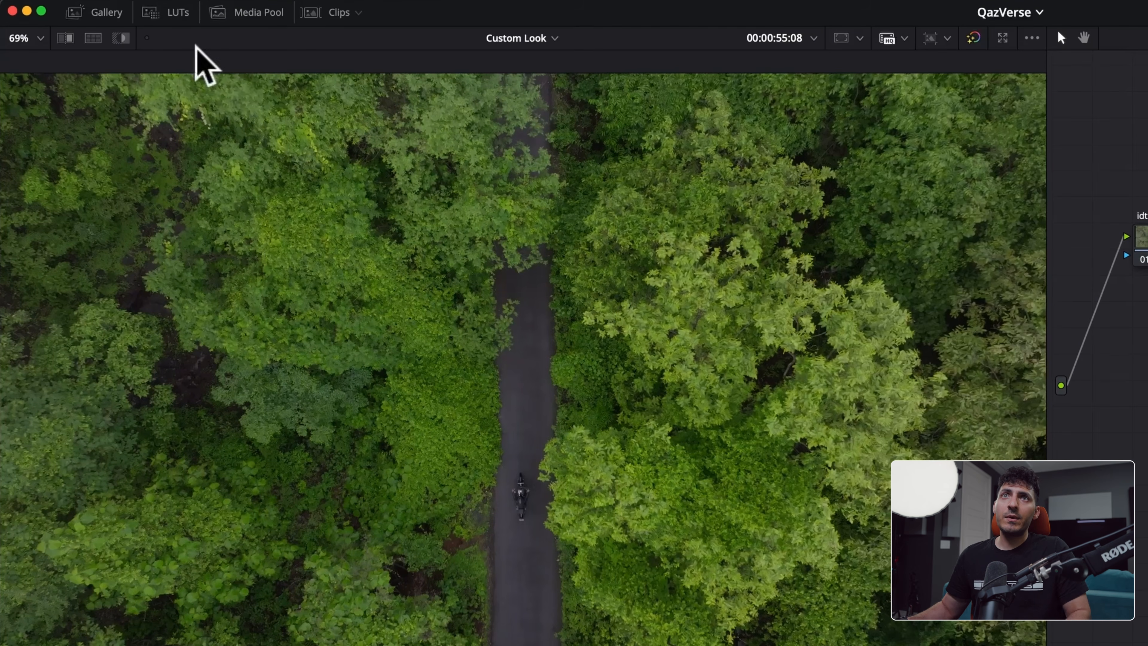
Save a still of clip 61 in the Stills 1 album and wipe it against clip 62 as a reference.
{"action": "key", "text": "Up"}
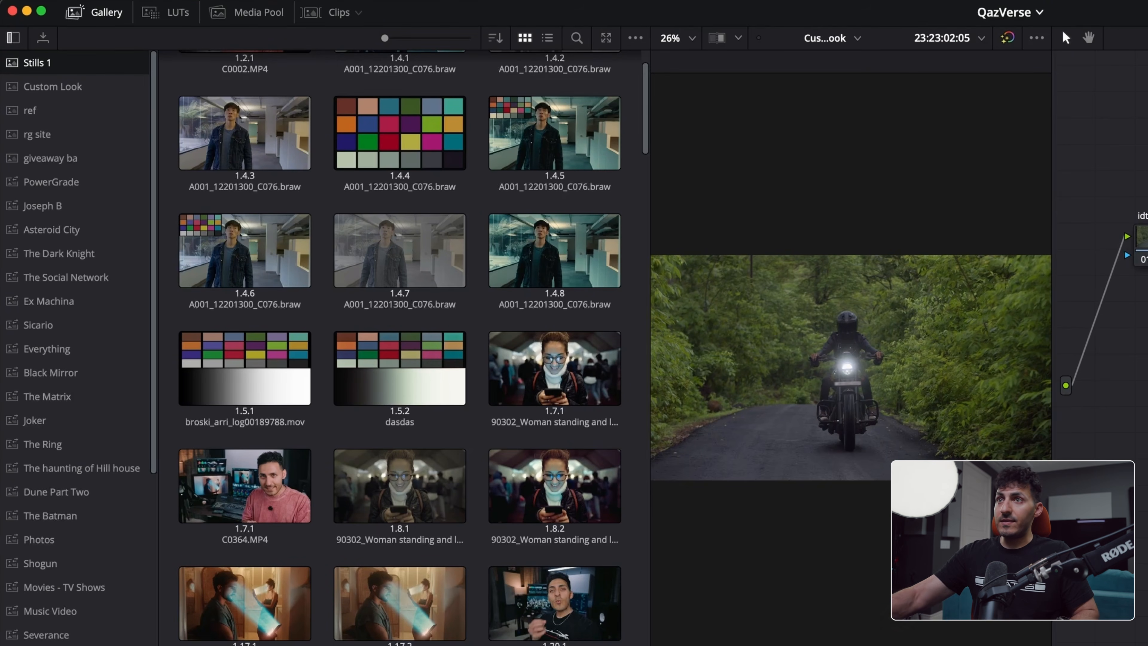
{"action": "scroll", "coordinate": [400, 348], "scroll_direction": "down", "scroll_amount": 20}
{"action": "left_click", "coordinate": [94, 14]}
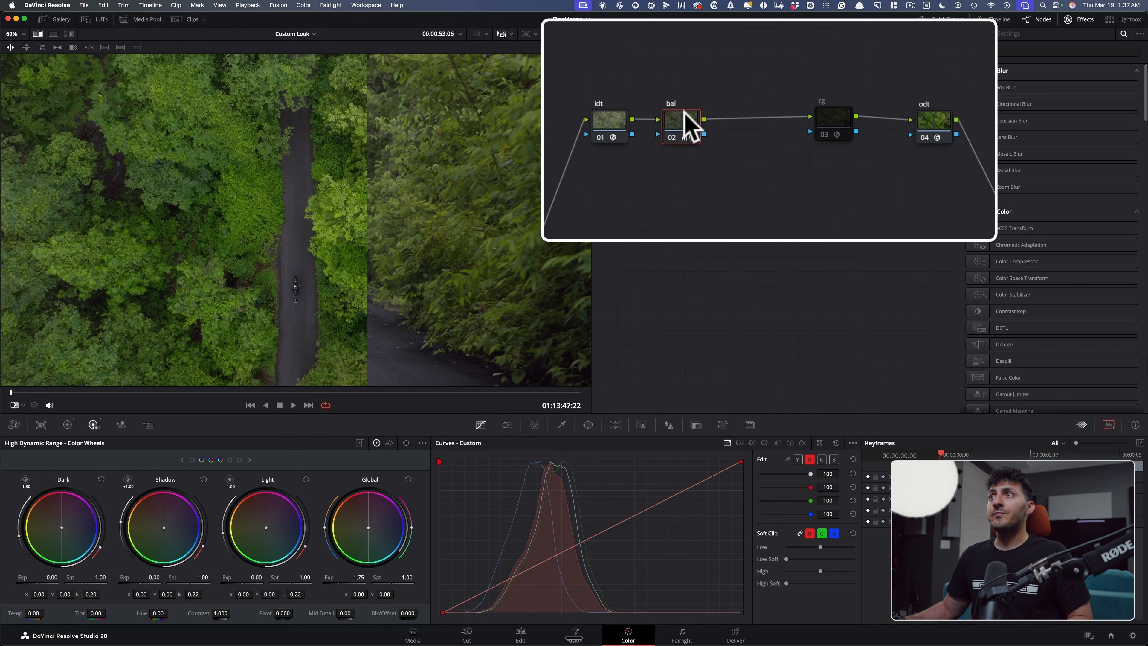
Add a serial node after bal and set its ColorSlice Yellow saturation to 0.59.
{"action": "left_click", "coordinate": [681, 119]}
{"action": "key", "text": "alt+s"}
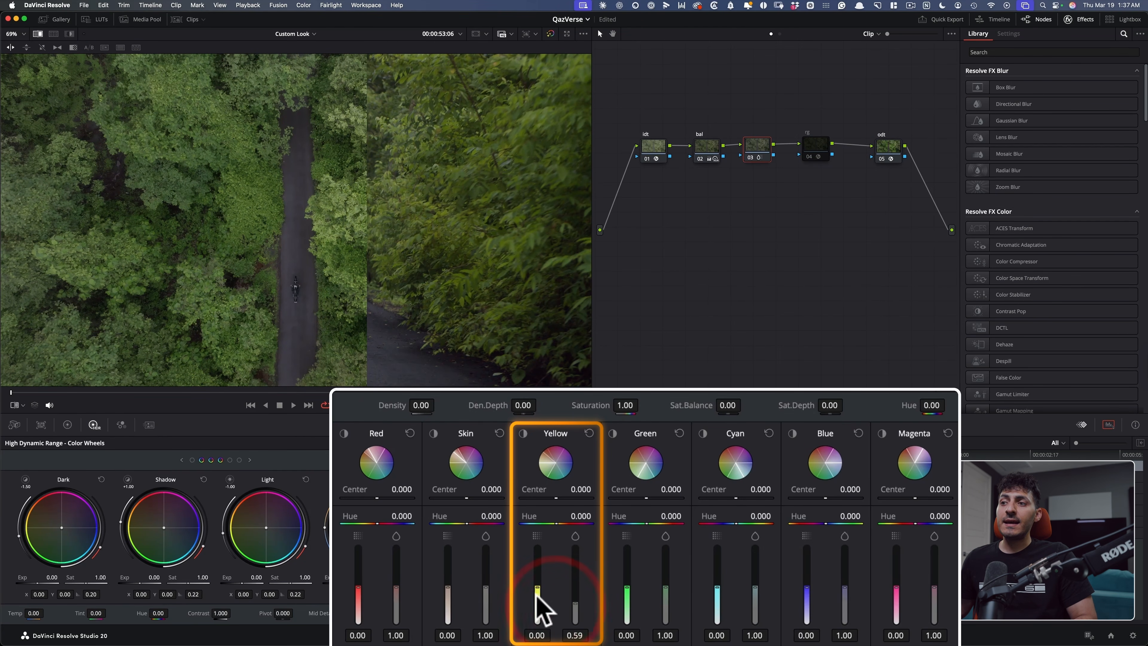
Set the ColorSlice Yellow density to 0.27 and hue to 0.200, checking the new node off and on.
{"action": "mouse_move", "coordinate": [537, 559]}
{"action": "left_mouse_down"}
{"action": "mouse_move", "coordinate": [537, 595]}
{"action": "mouse_move", "coordinate": [537, 577]}
{"action": "left_mouse_up"}
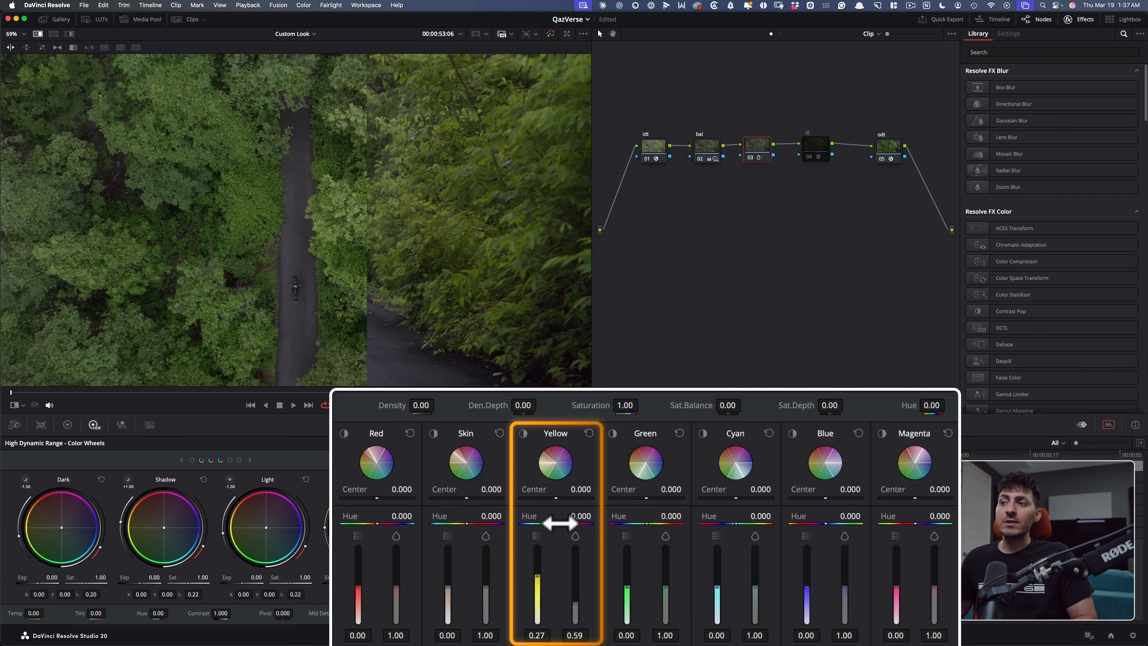
{"action": "left_click", "coordinate": [636, 519]}
{"action": "mouse_move", "coordinate": [548, 523]}
{"action": "left_mouse_down"}
{"action": "mouse_move", "coordinate": [568, 523]}
{"action": "mouse_move", "coordinate": [528, 523]}
{"action": "mouse_move", "coordinate": [548, 523]}
{"action": "left_mouse_up"}
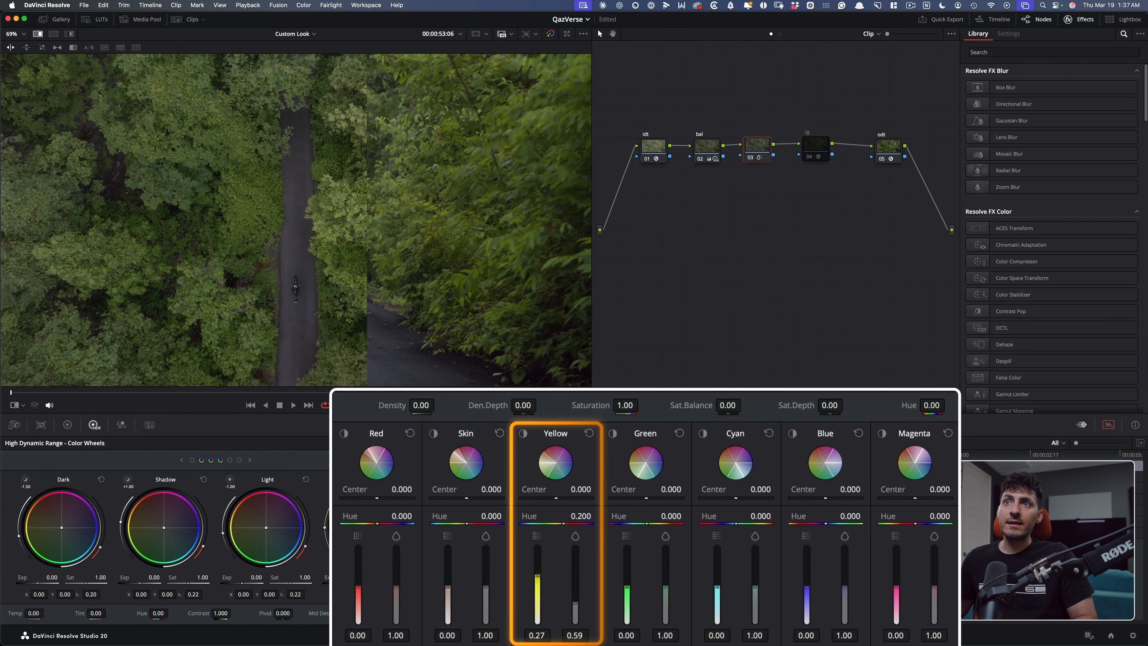
{"action": "key", "text": "super+d"}
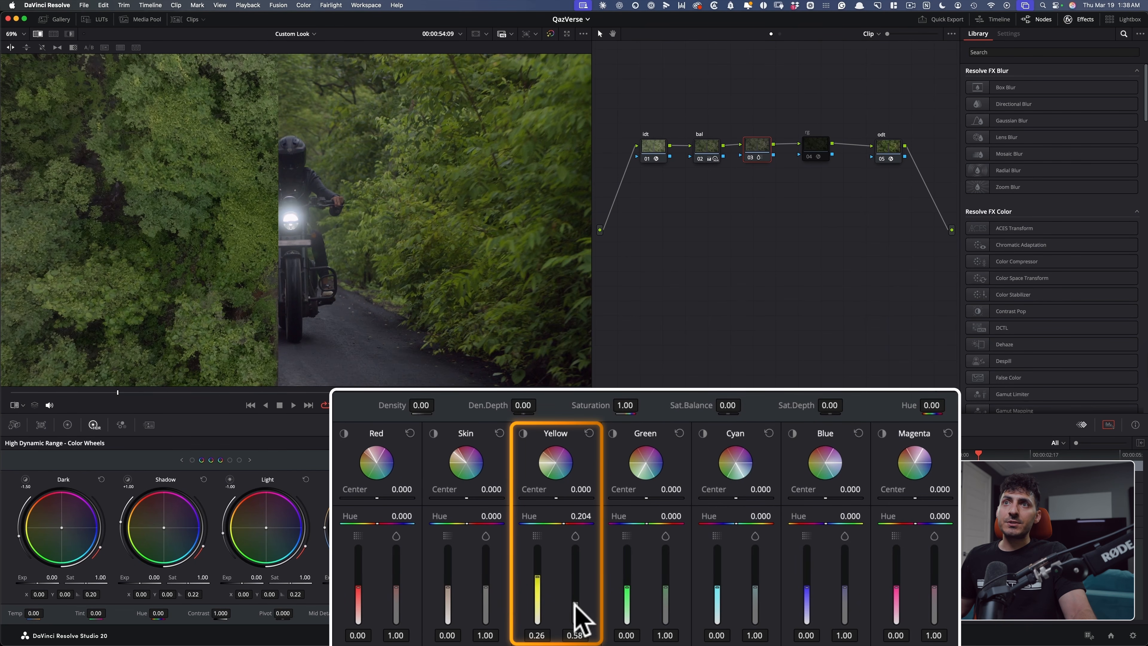
Fine-tune the ColorSlice Yellow saturation to 0.58 and turn off the reference wipe.
{"action": "left_click_drag", "start_coordinate": [575, 602], "coordinate": [575, 579]}
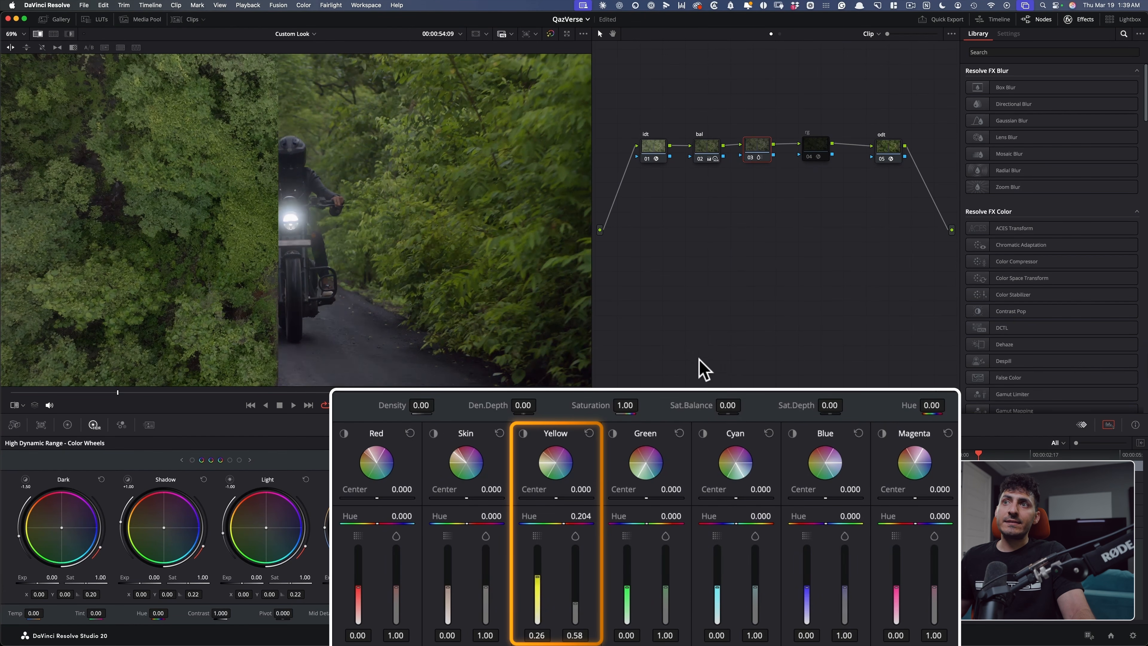
{"action": "key", "text": "super+w"}
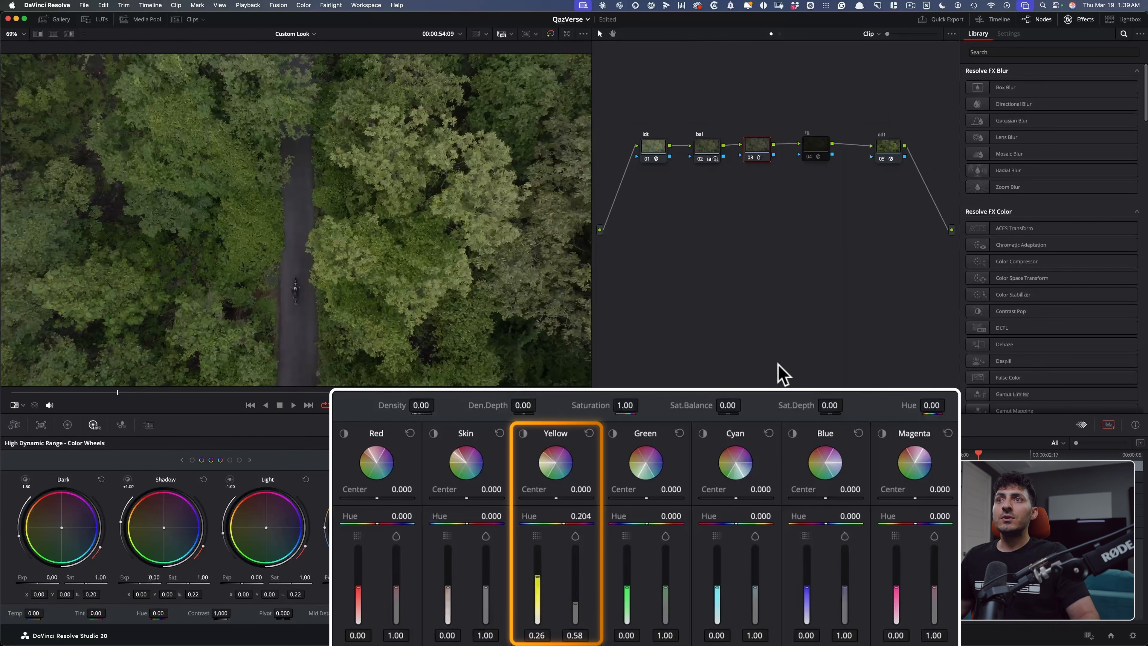